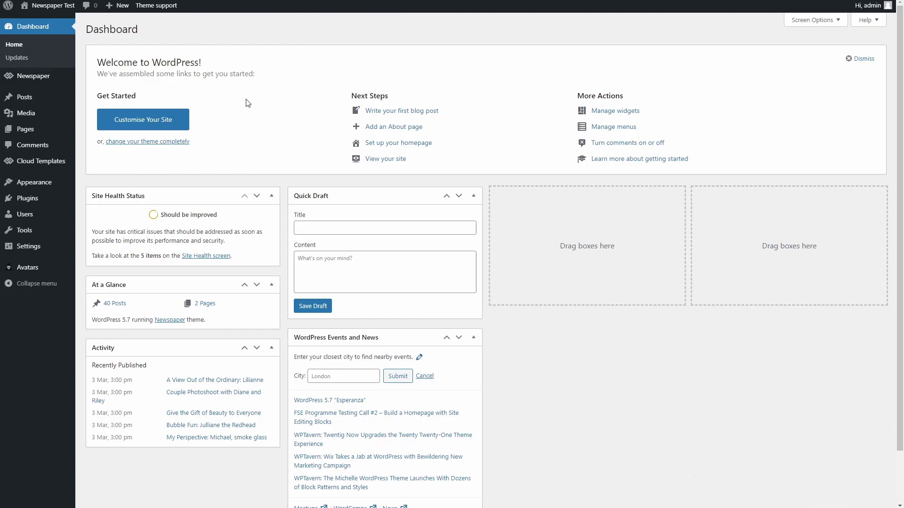
Preview The Critic Pro demo from the Prebuilt Websites gallery, then return to the list.
mouse_move(48, 79)
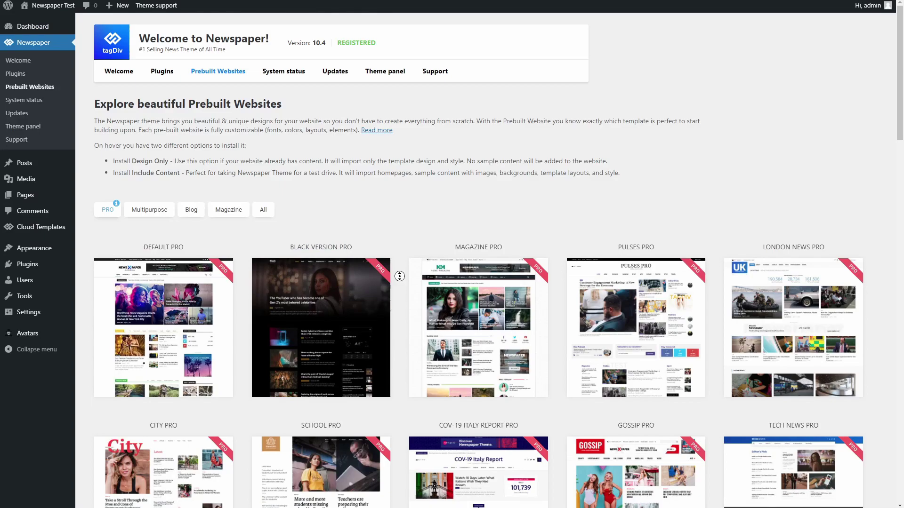
middle_click(399, 280)
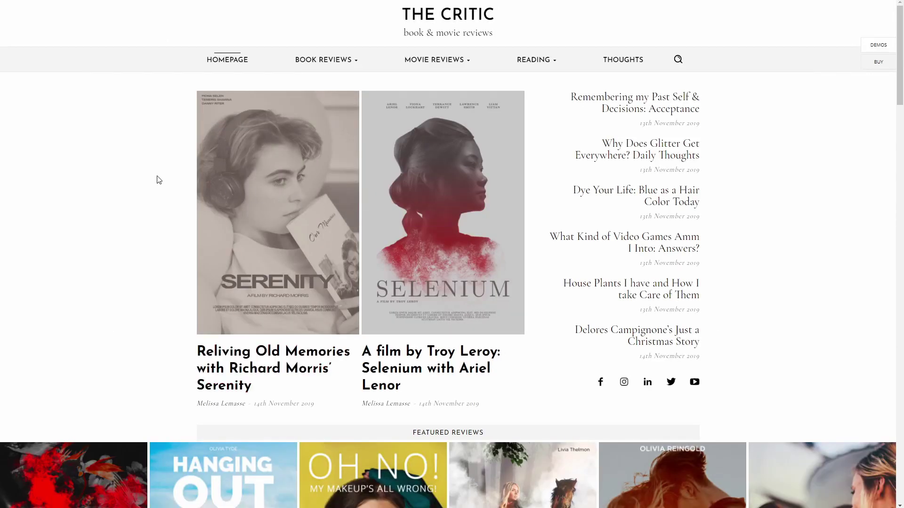
mouse_move(300, 65)
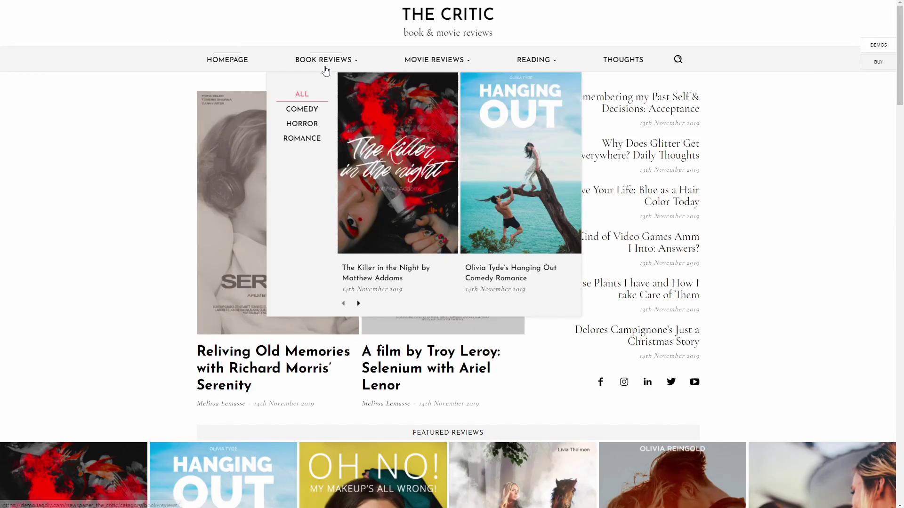
mouse_move(305, 108)
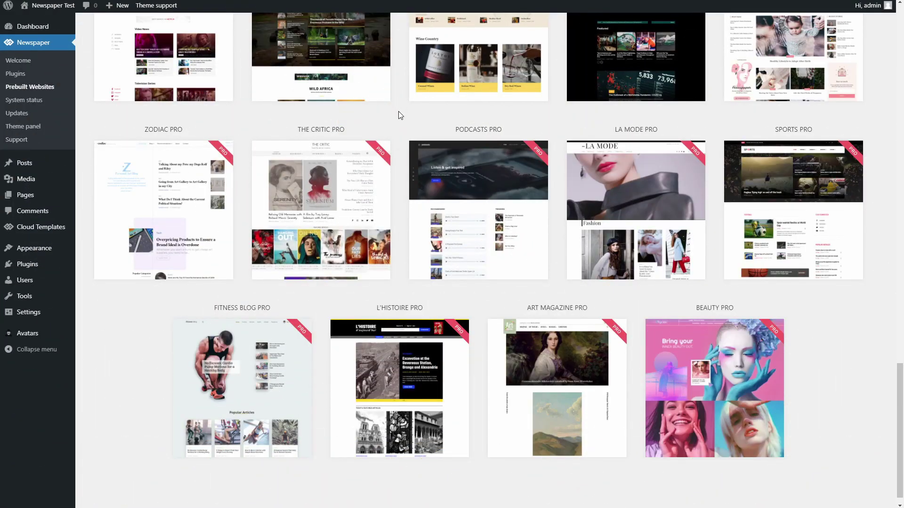
Go to Posts > All Posts to list the 40 published posts.
mouse_move(342, 239)
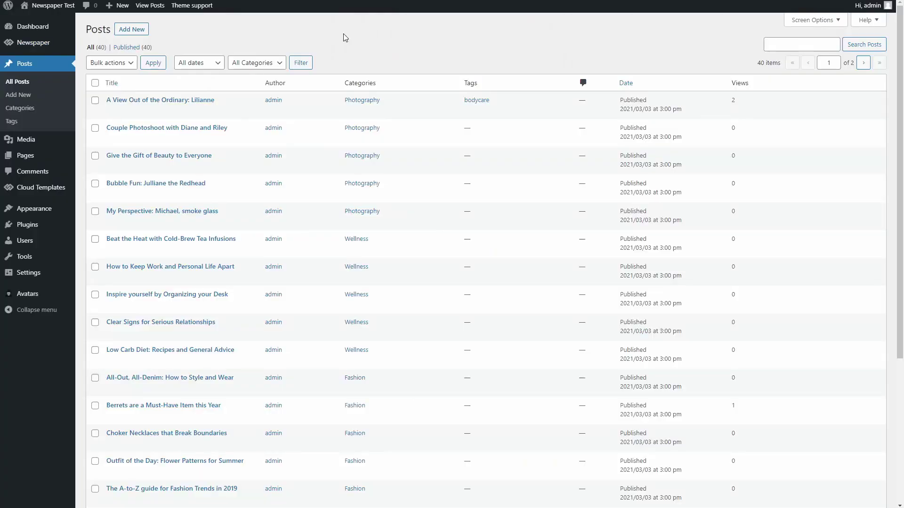
Make 35.jpg the featured image of 'A View Out of the Ordinary: Lilianne' and update the post.
left_click(114, 113)
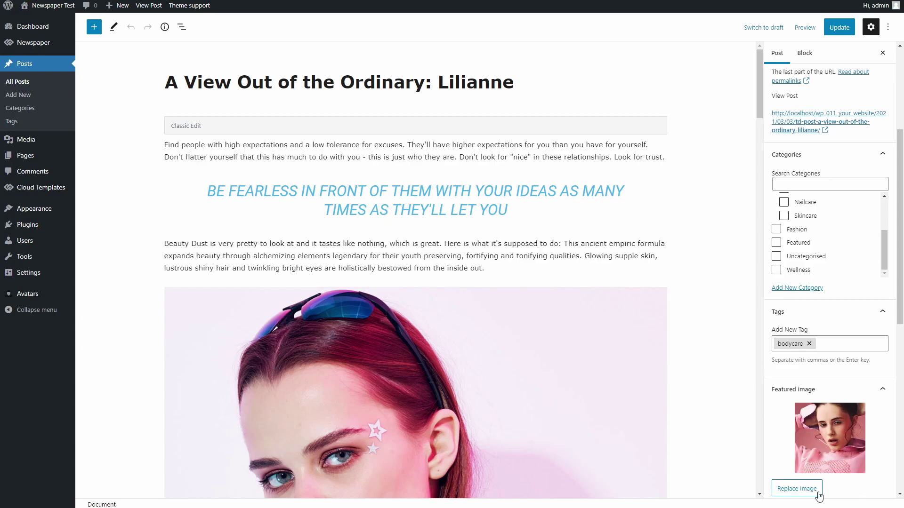
left_click(818, 494)
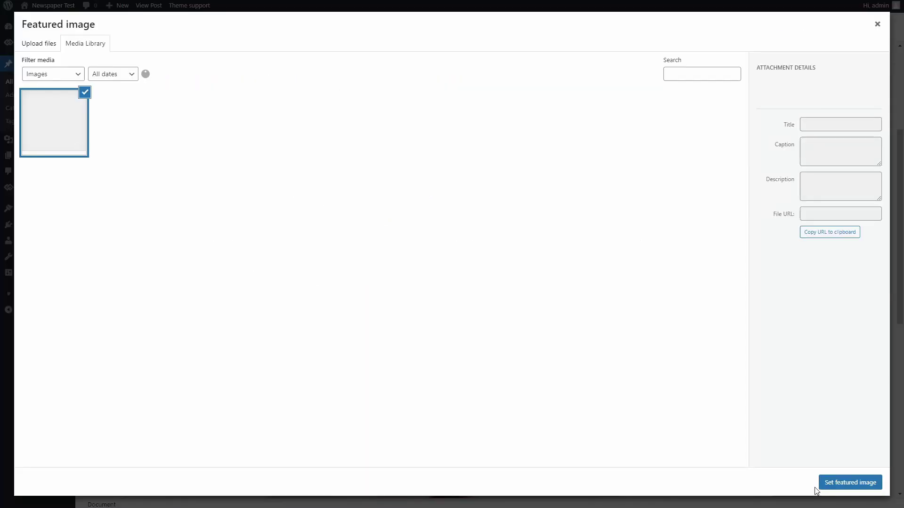
left_click(267, 209)
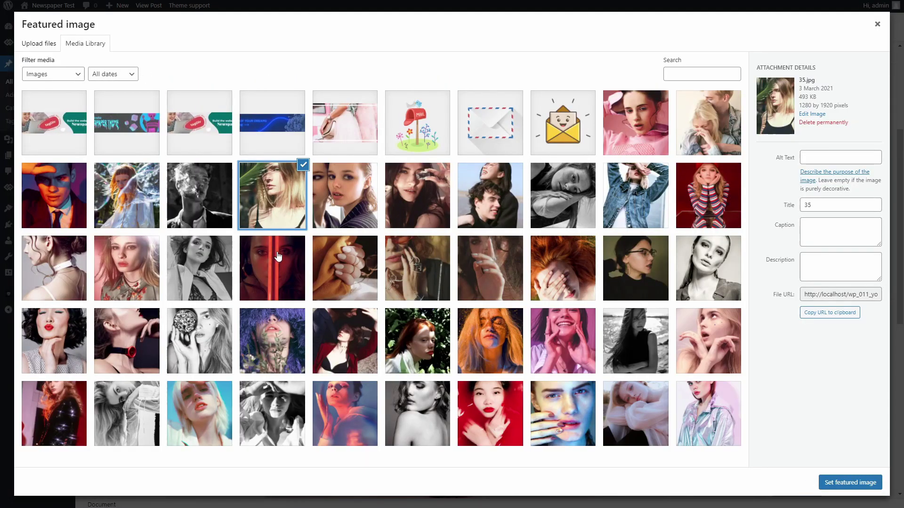
left_click(847, 483)
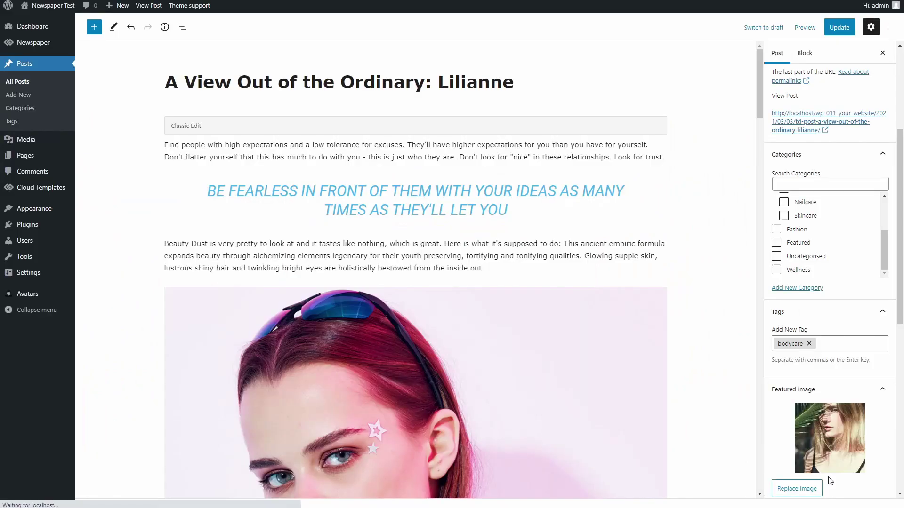
left_click(842, 34)
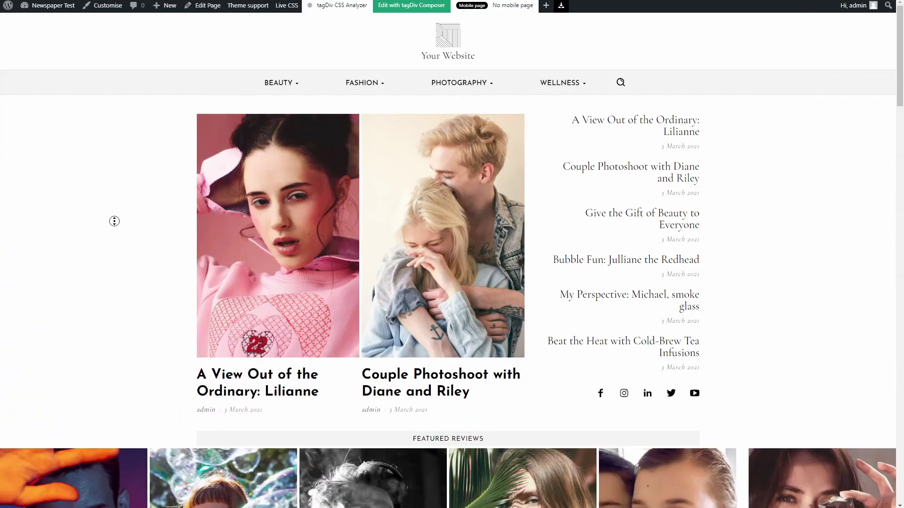
Scroll through the homepage's featured reviews and Fashion sections.
scroll(114, 228, "down", 2)
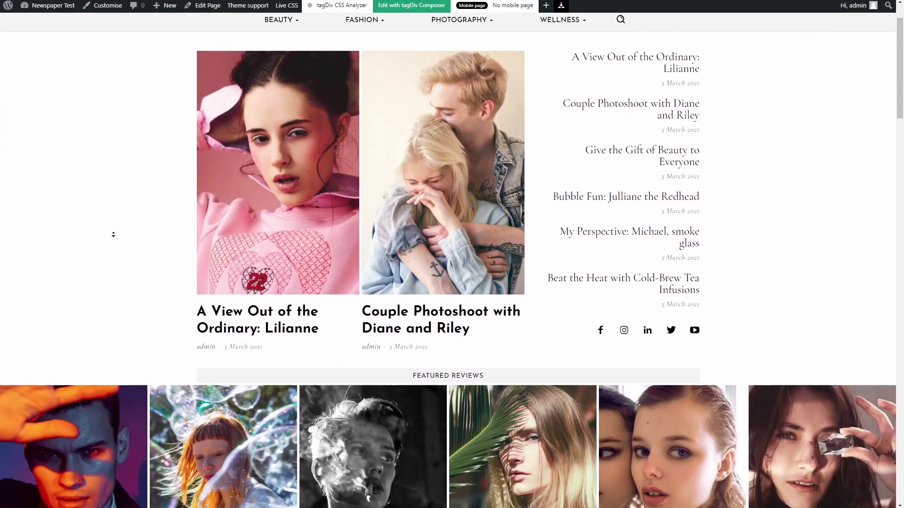
scroll(113, 235, "down", 3)
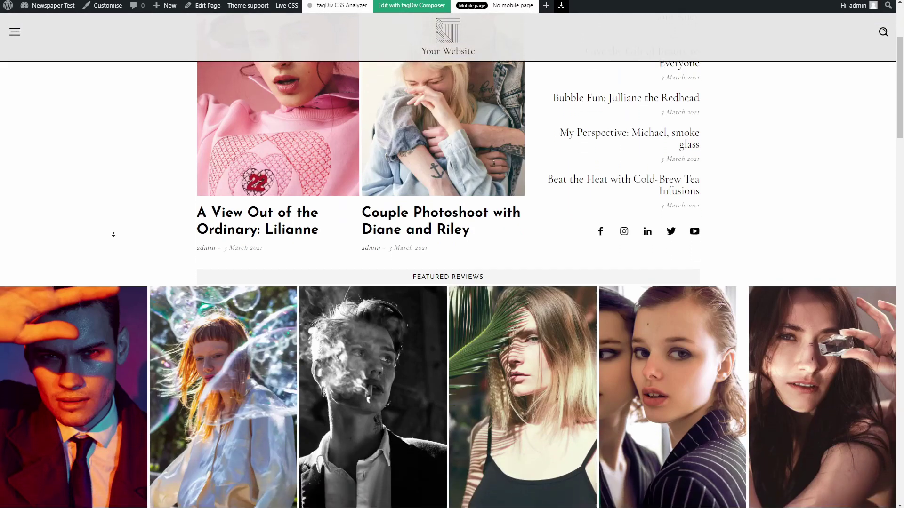
scroll(114, 234, "down", 3)
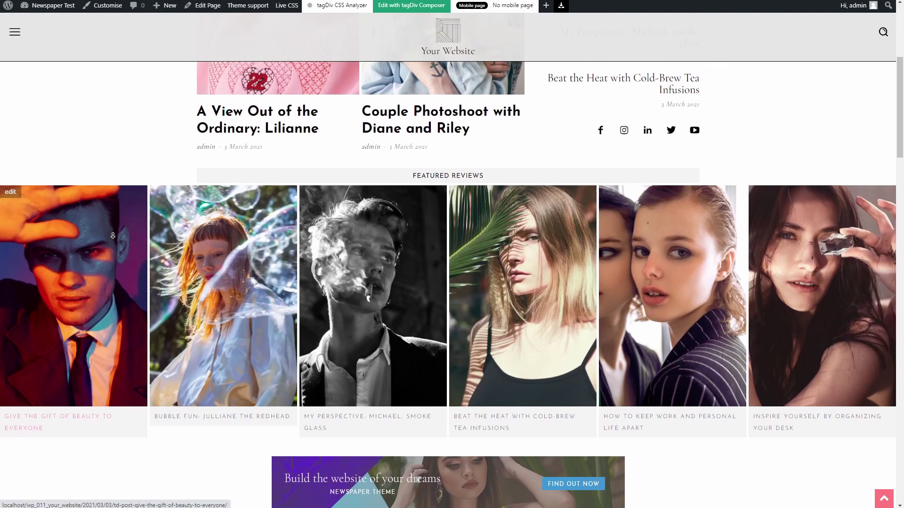
scroll(113, 236, "down", 3)
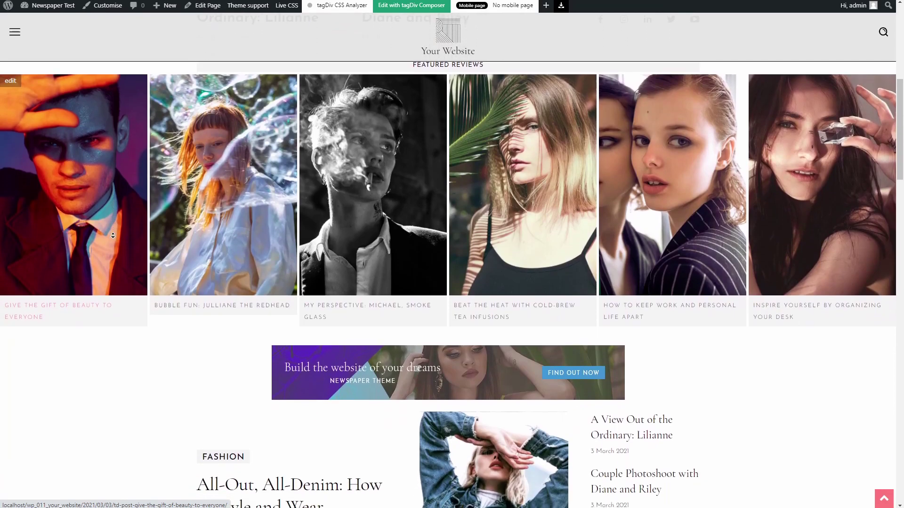
scroll(113, 235, "down", 3)
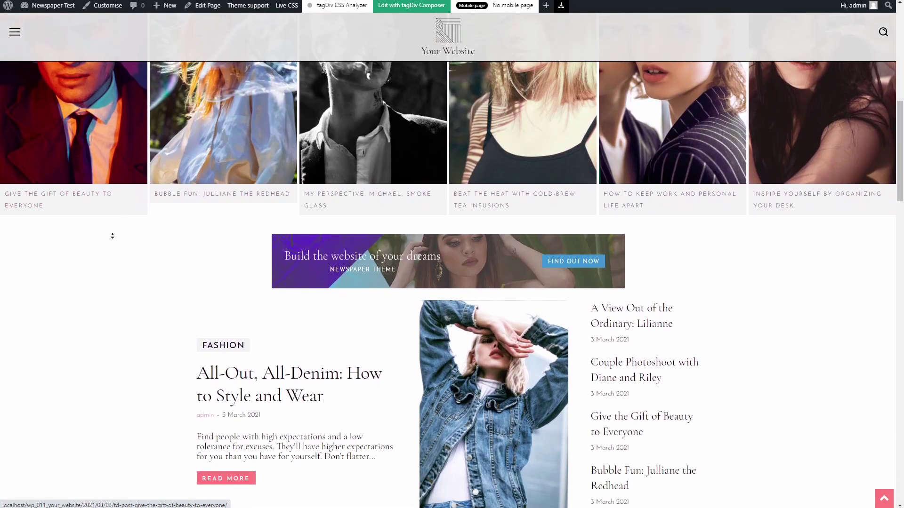
scroll(113, 236, "down", 3)
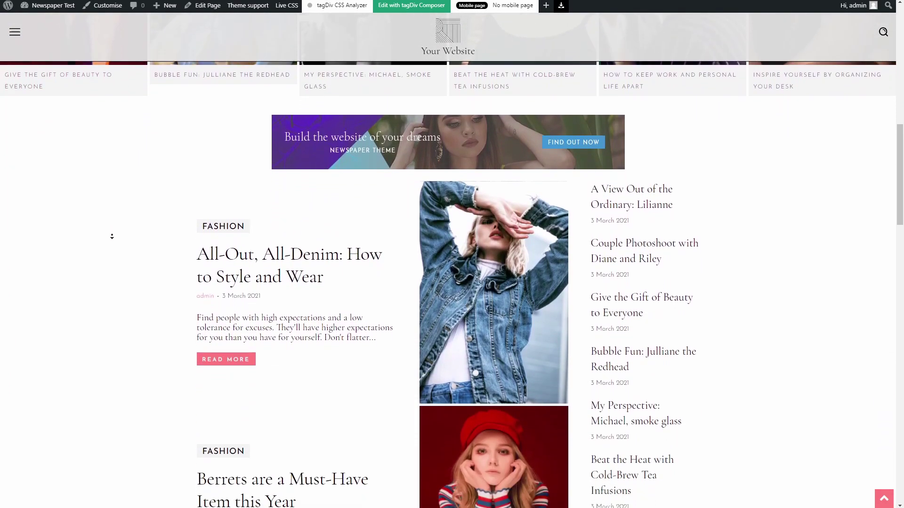
scroll(113, 237, "down", 3)
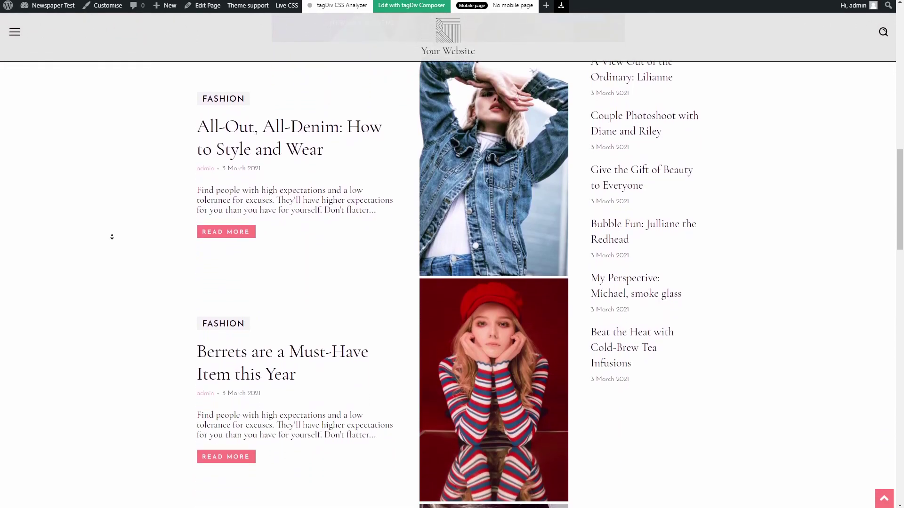
scroll(112, 237, "down", 3)
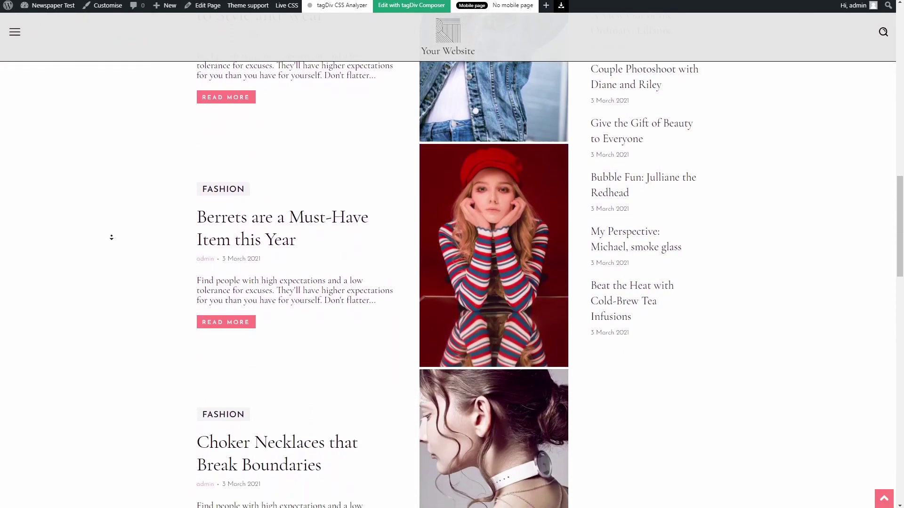
scroll(112, 237, "down", 2)
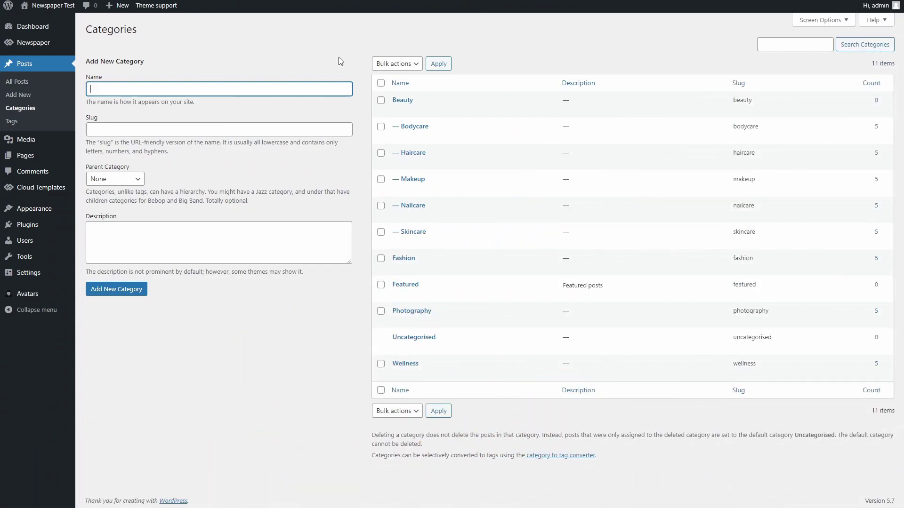
Update the Beauty category, keeping its sample description.
left_click(340, 61)
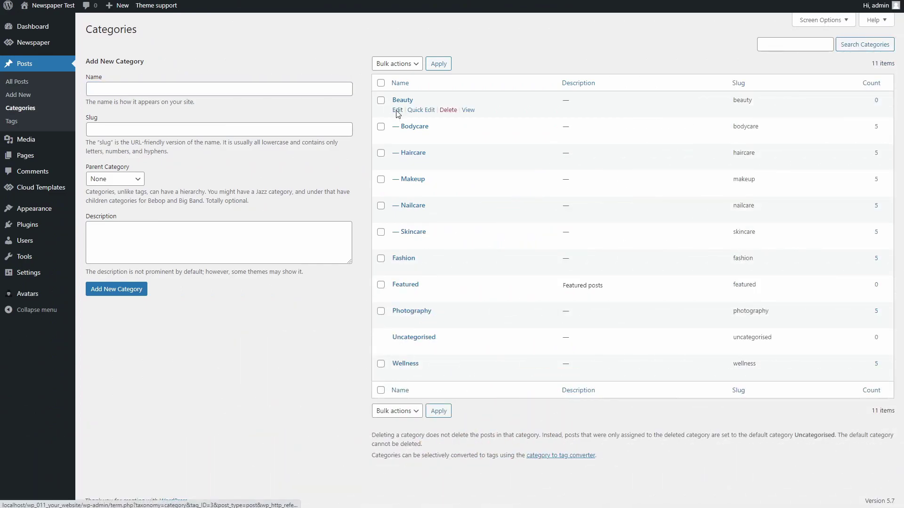
left_click(393, 109)
left_click(302, 216)
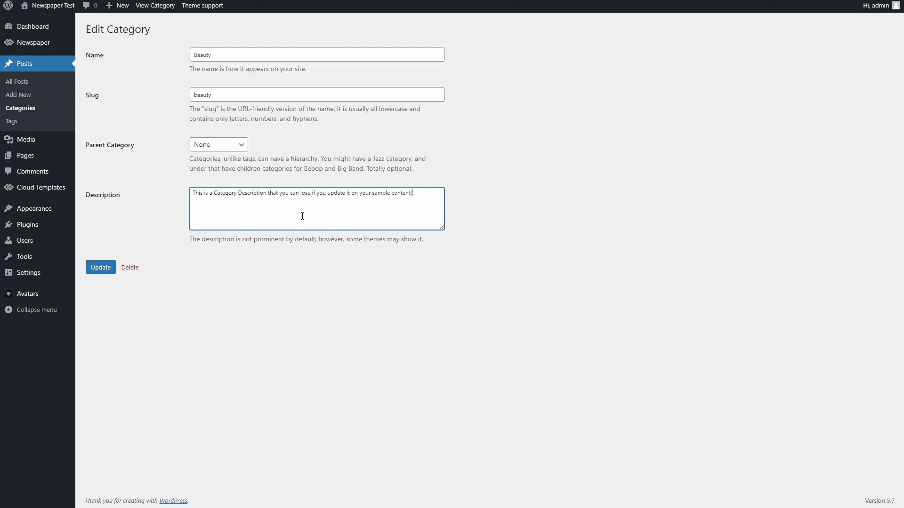
left_click(111, 267)
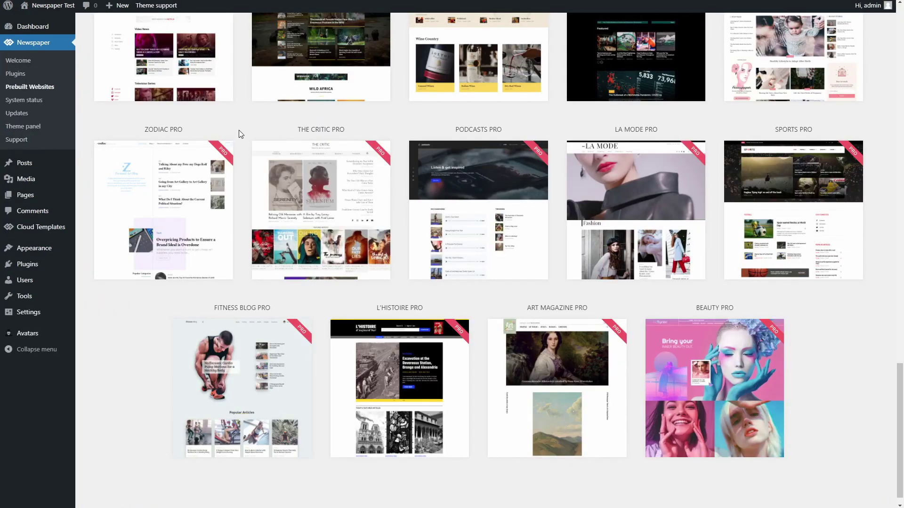
Install The Critic PRO with 'Include content' off, then visit the live site.
mouse_move(344, 233)
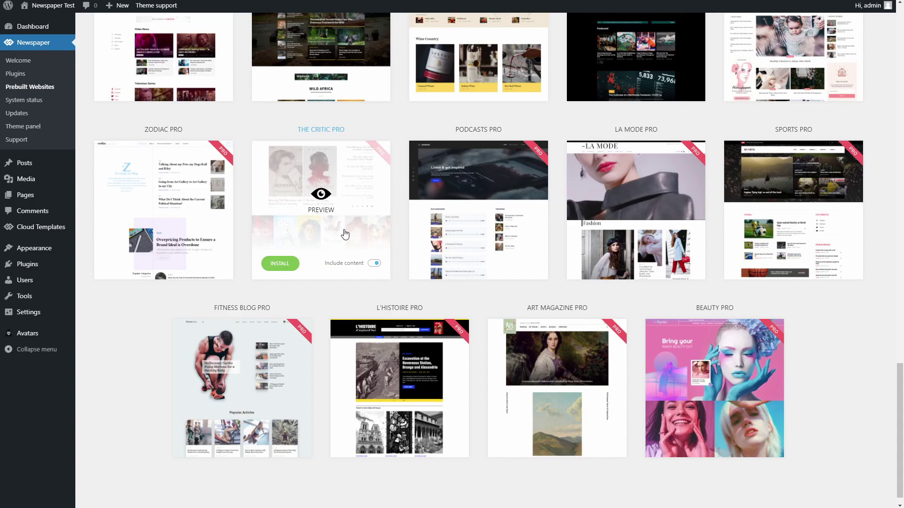
left_click(375, 264)
left_click(280, 264)
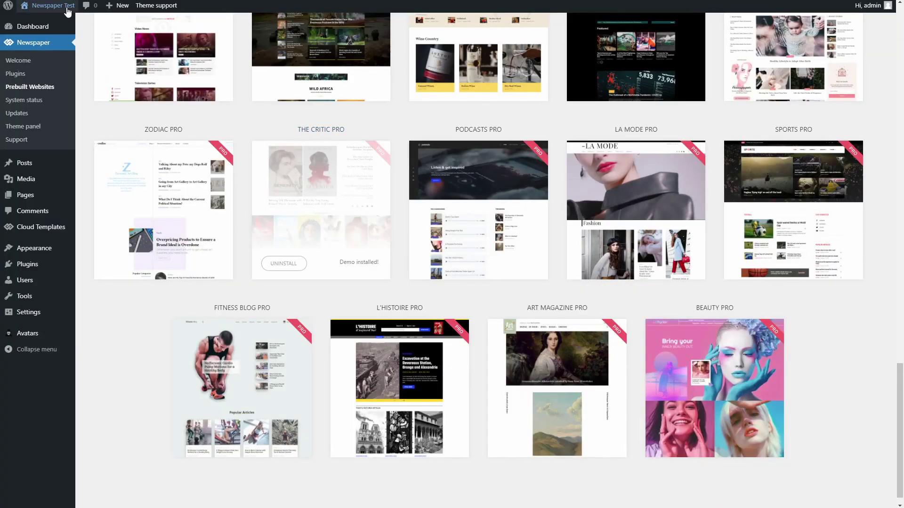
left_click(38, 21)
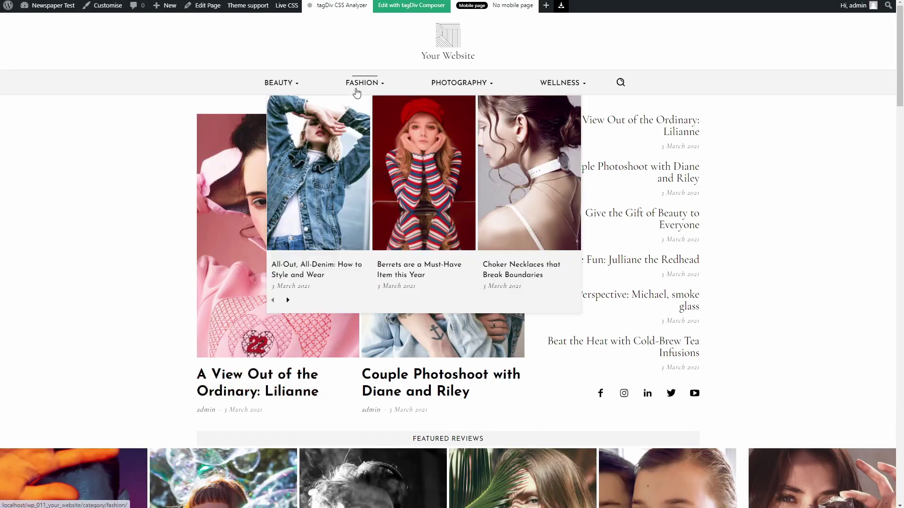
Scroll down the restyled front-end homepage to look it over.
mouse_move(446, 87)
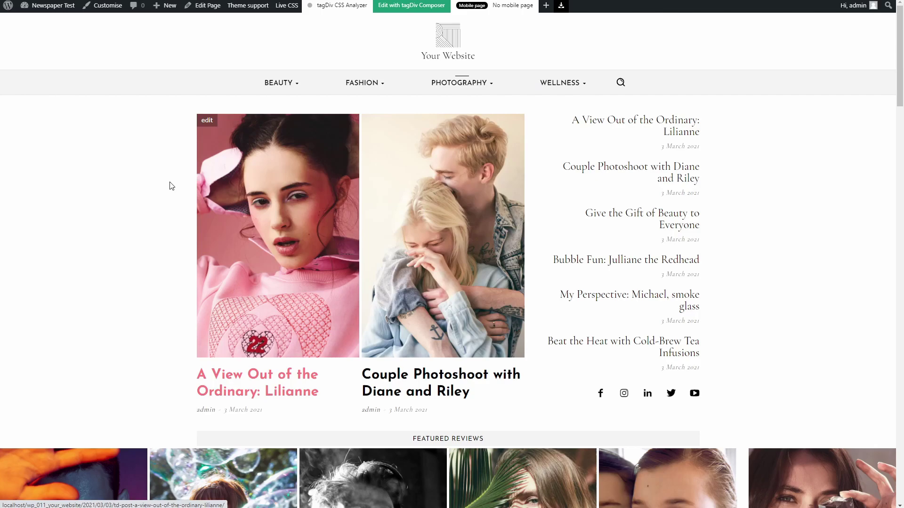
scroll(115, 215, "down", 3)
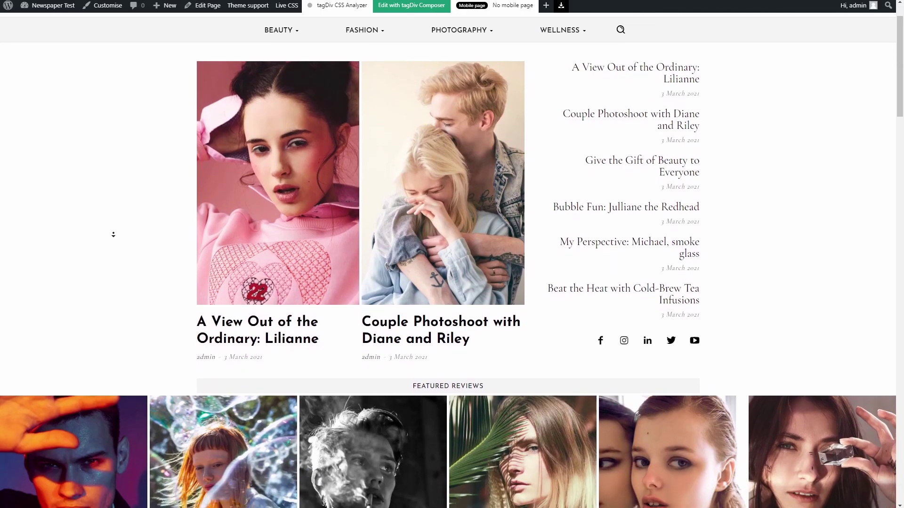
scroll(114, 234, "down", 5)
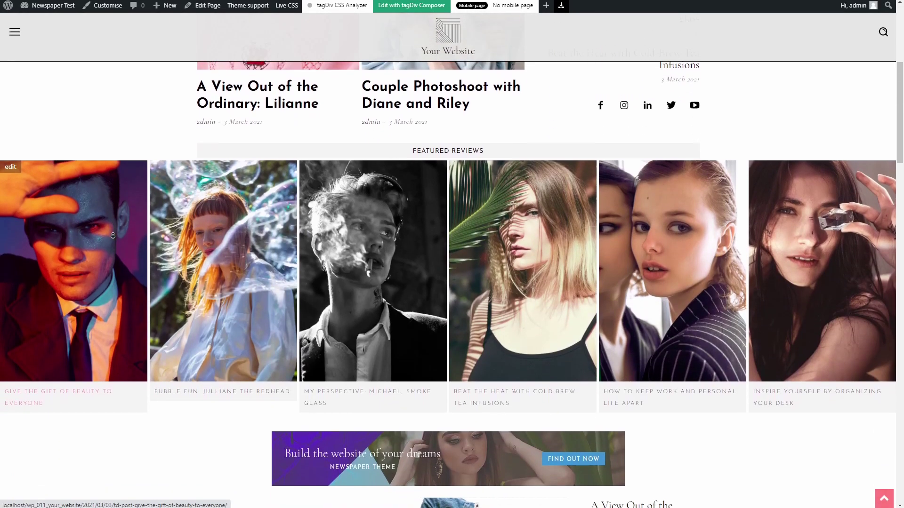
scroll(113, 236, "down", 4)
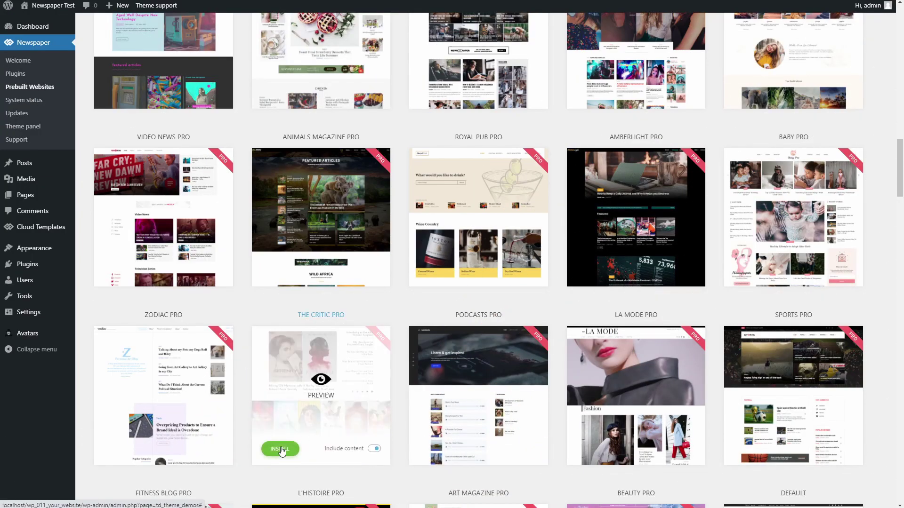
Install The Critic PRO with full content, browse the movie-review homepage, then open the Dashboard.
left_click(292, 448)
left_click(416, 344)
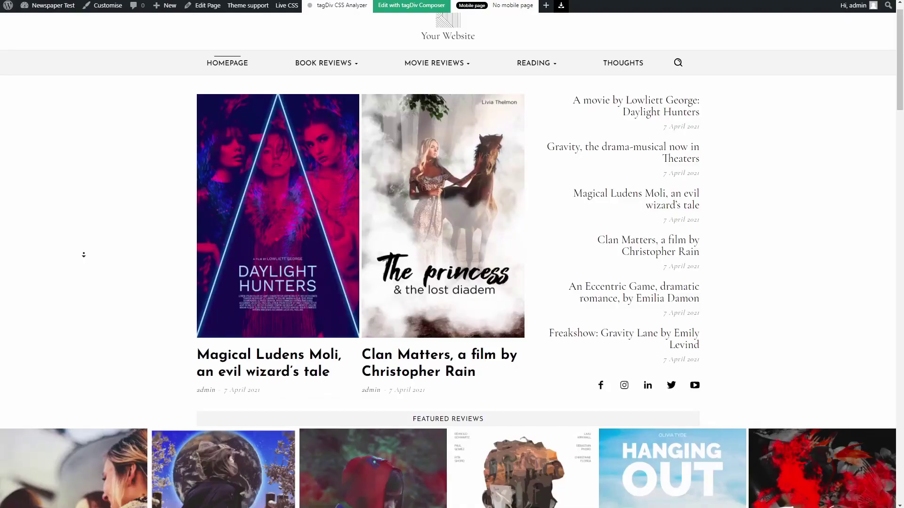
scroll(84, 255, "down", 5)
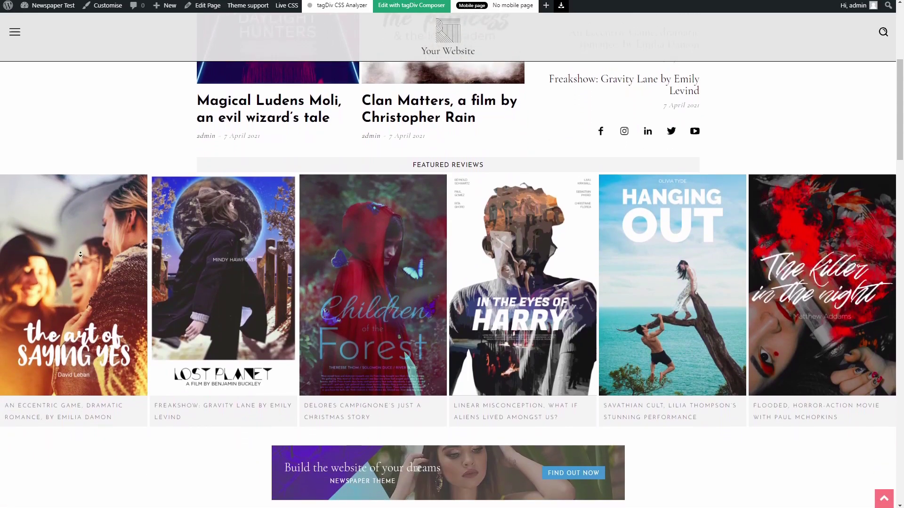
scroll(80, 254, "down", 5)
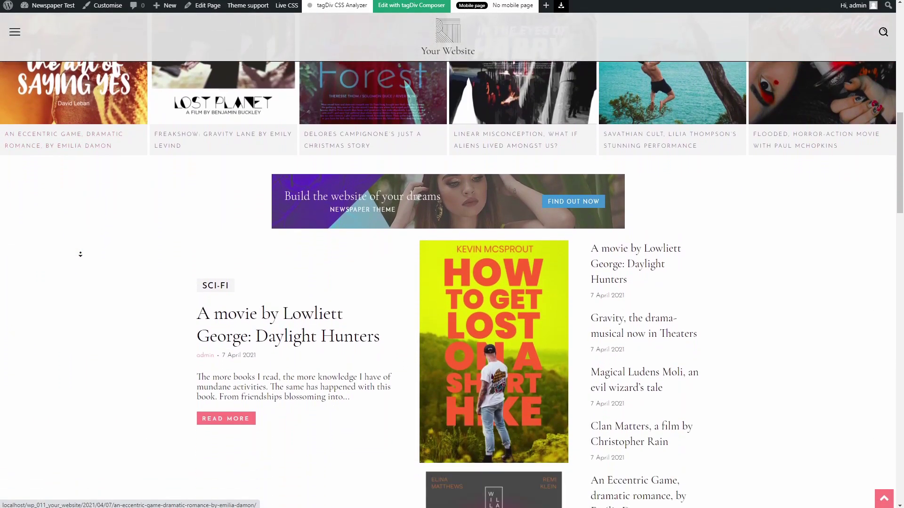
scroll(81, 254, "down", 5)
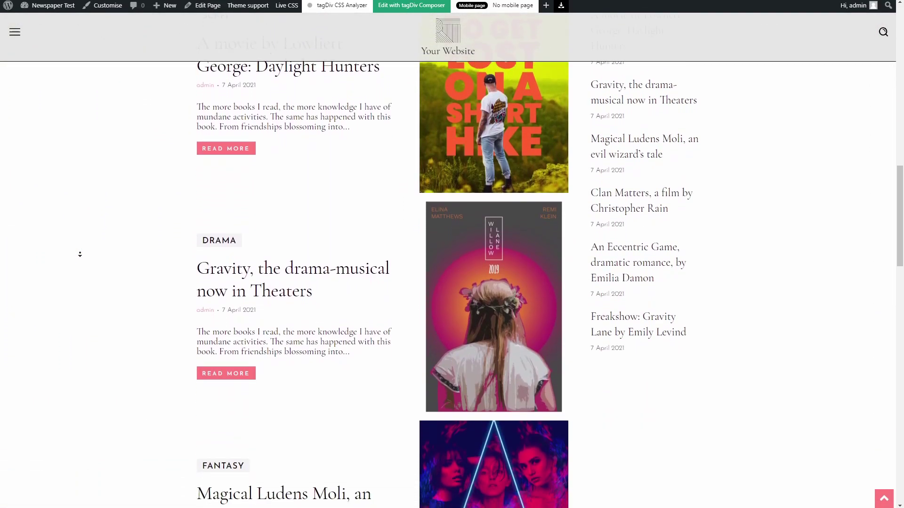
scroll(80, 254, "down", 5)
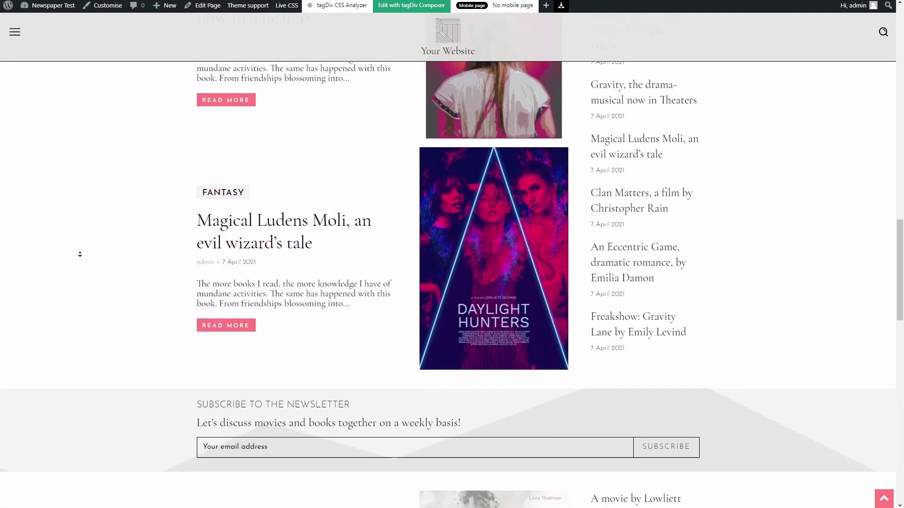
scroll(80, 254, "down", 5)
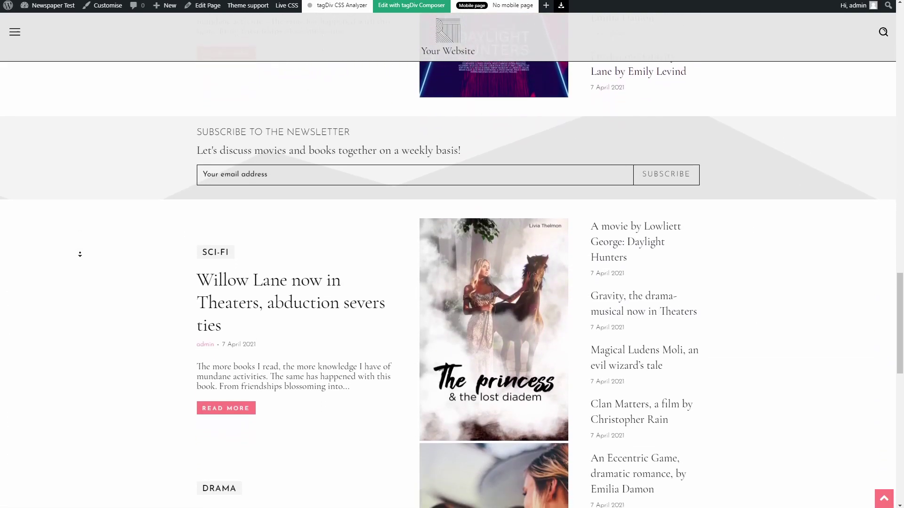
scroll(80, 254, "down", 5)
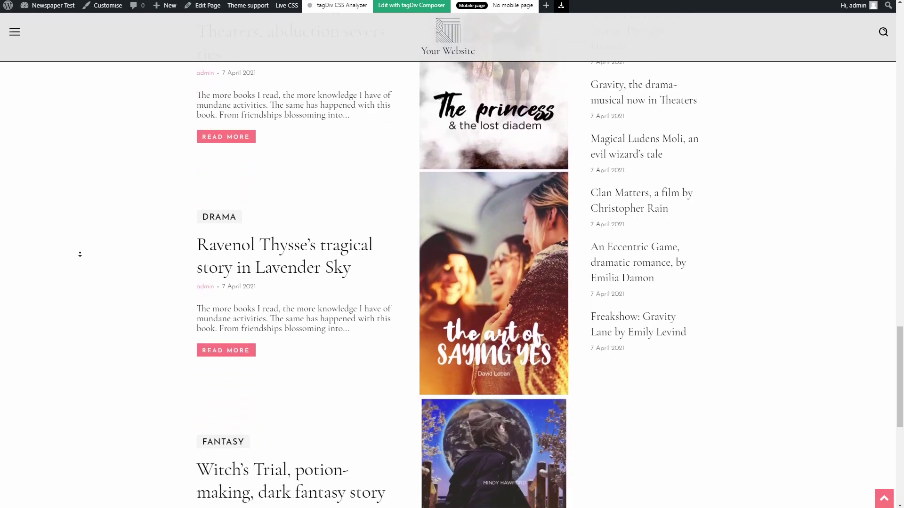
scroll(80, 254, "down", 5)
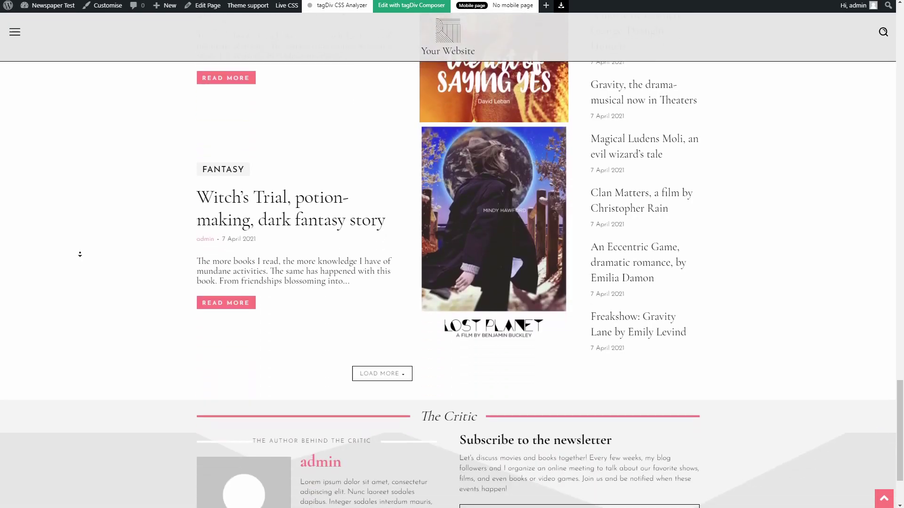
scroll(81, 254, "down", 3)
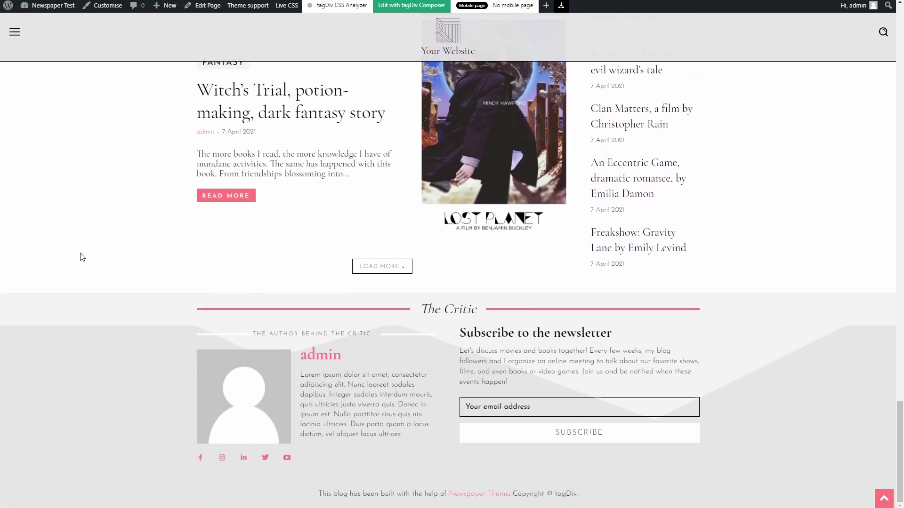
mouse_move(59, 12)
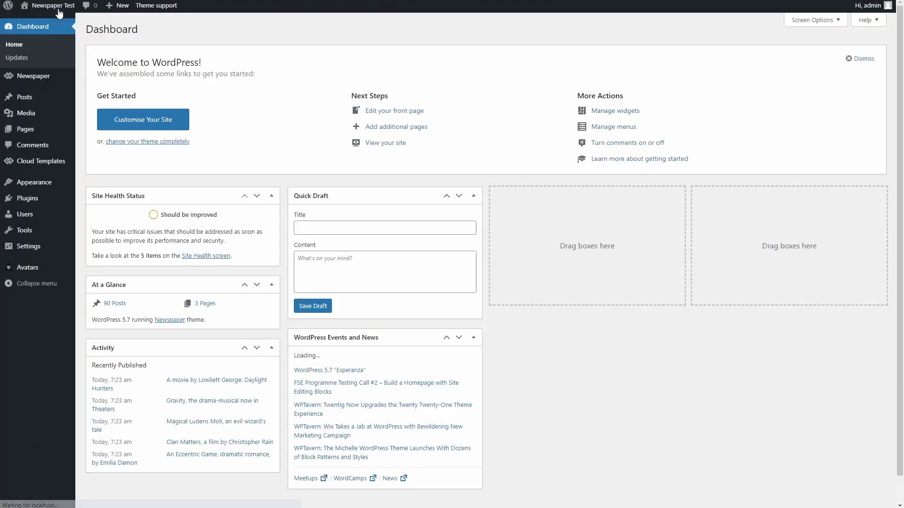
From Prebuilt Websites, install City PRO in 'Design only' mode and confirm.
mouse_move(60, 77)
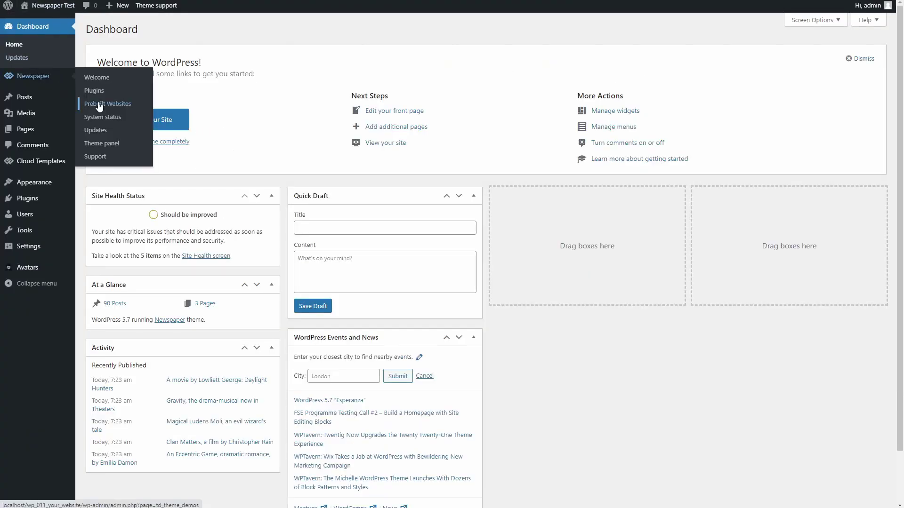
left_click(100, 105)
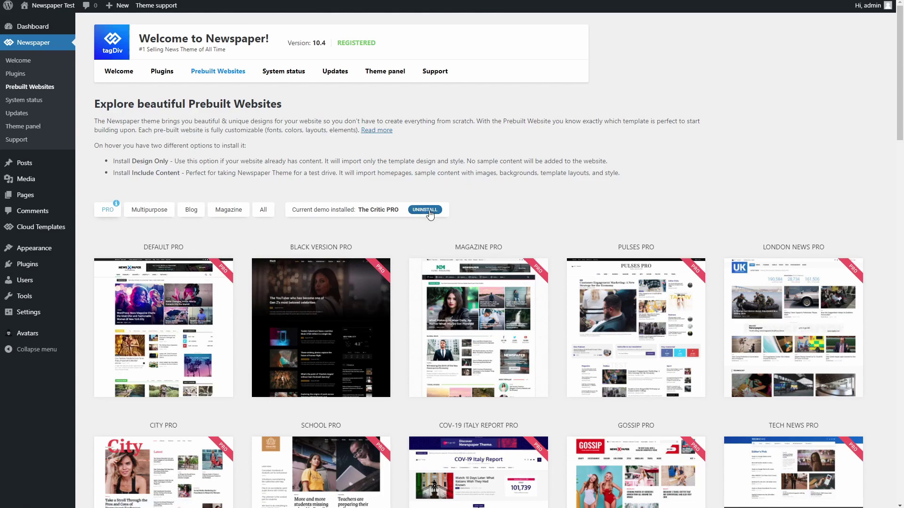
middle_click(401, 240)
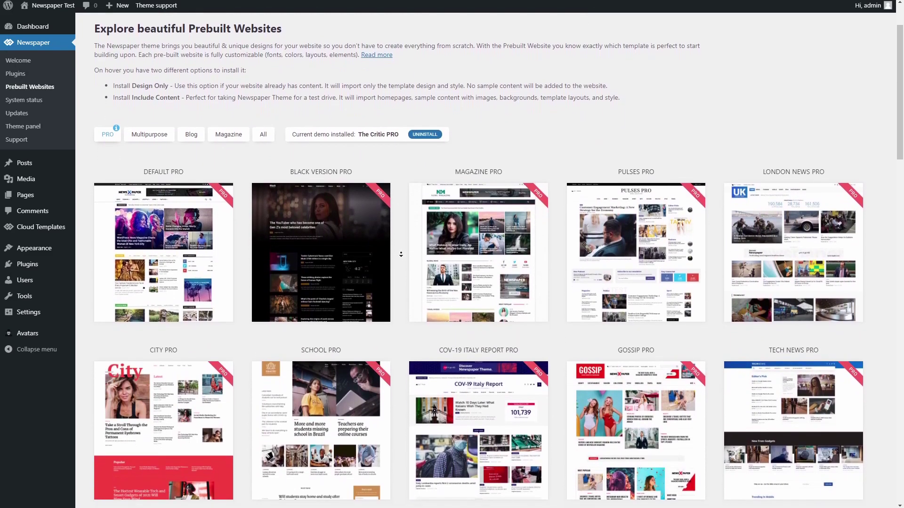
middle_click(401, 255)
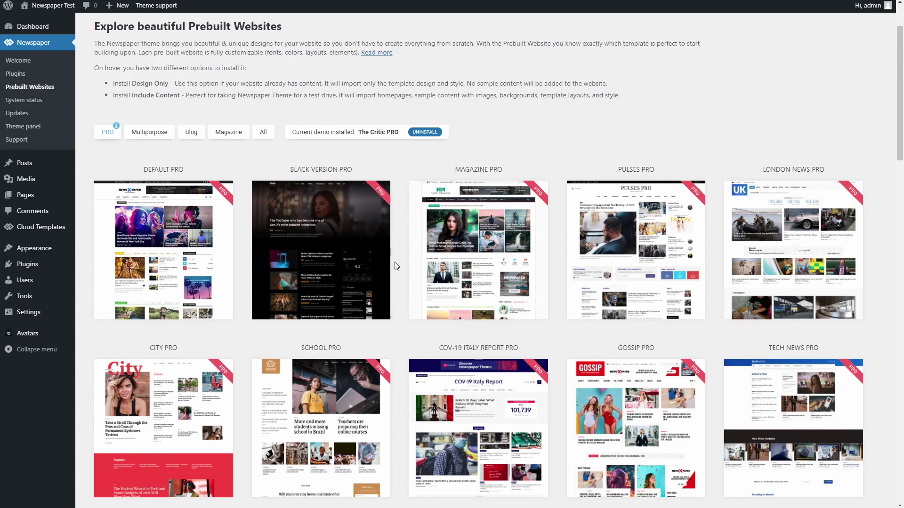
mouse_move(177, 440)
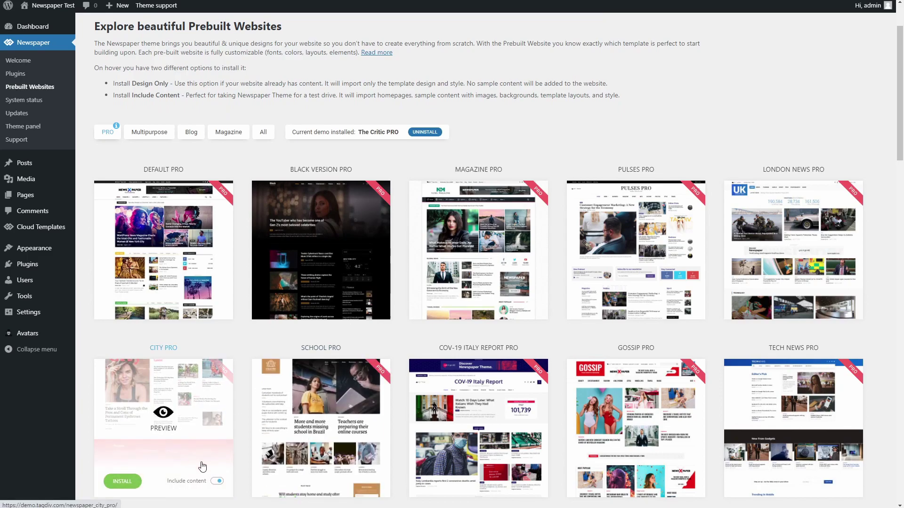
left_click(216, 482)
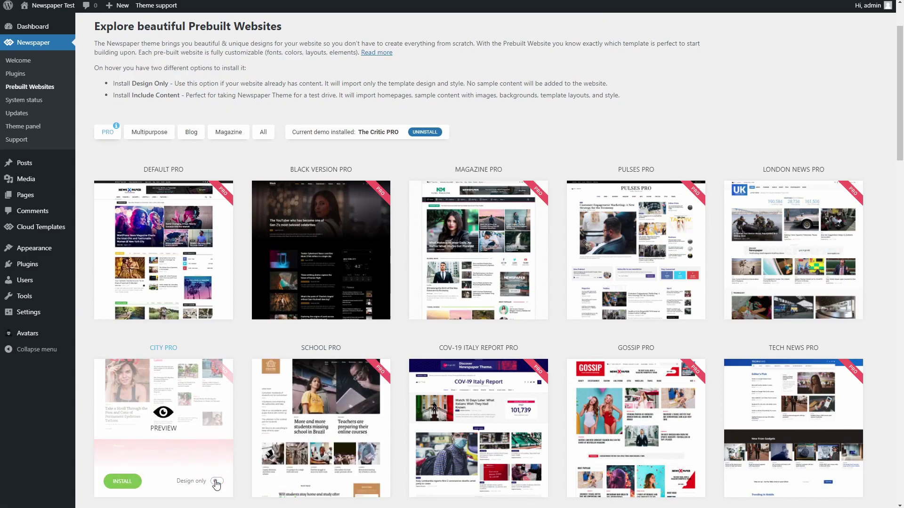
left_click(111, 478)
left_click(407, 273)
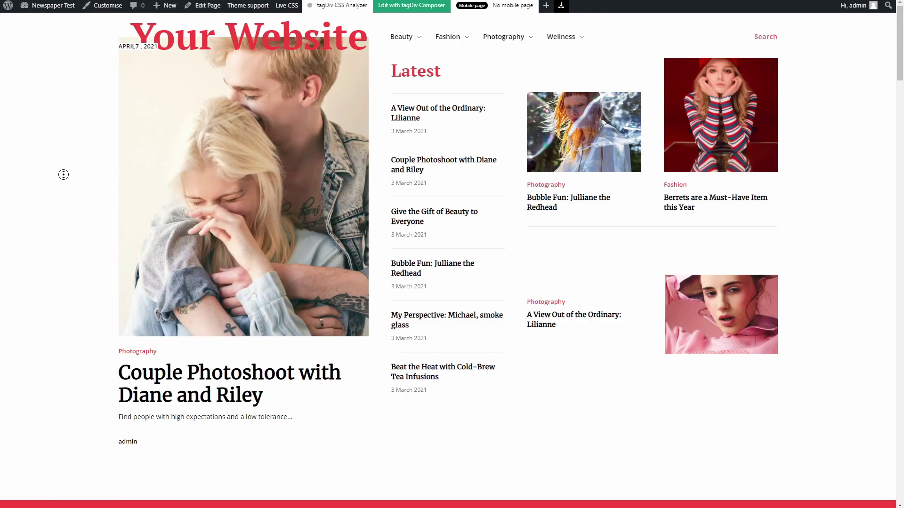
scroll(63, 175, "down", 3)
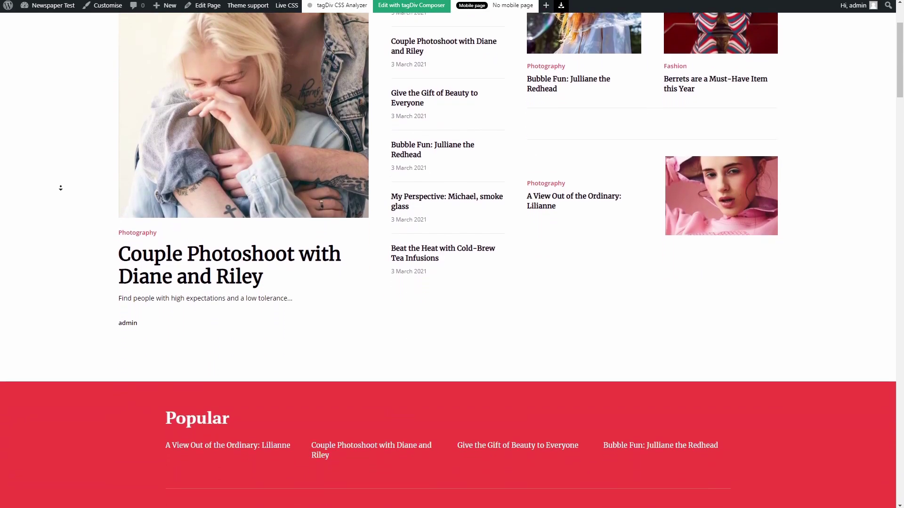
scroll(60, 188, "down", 4)
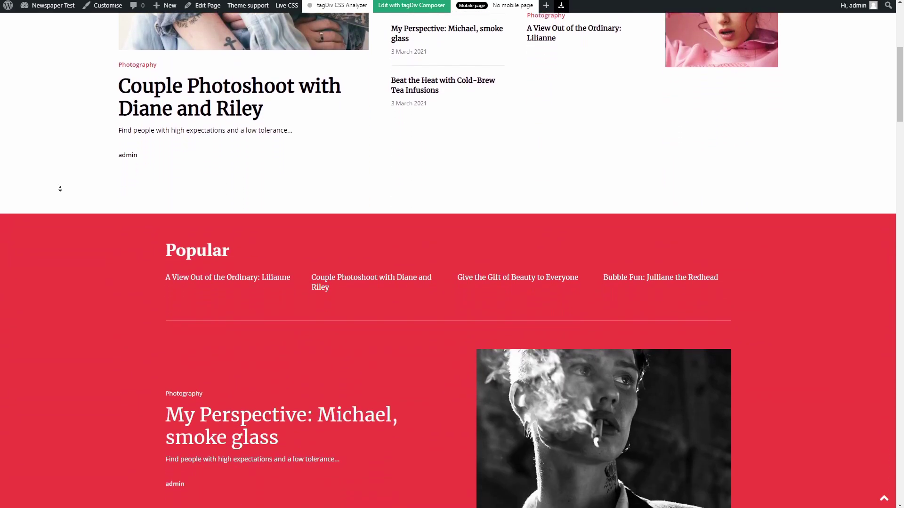
scroll(60, 188, "down", 4)
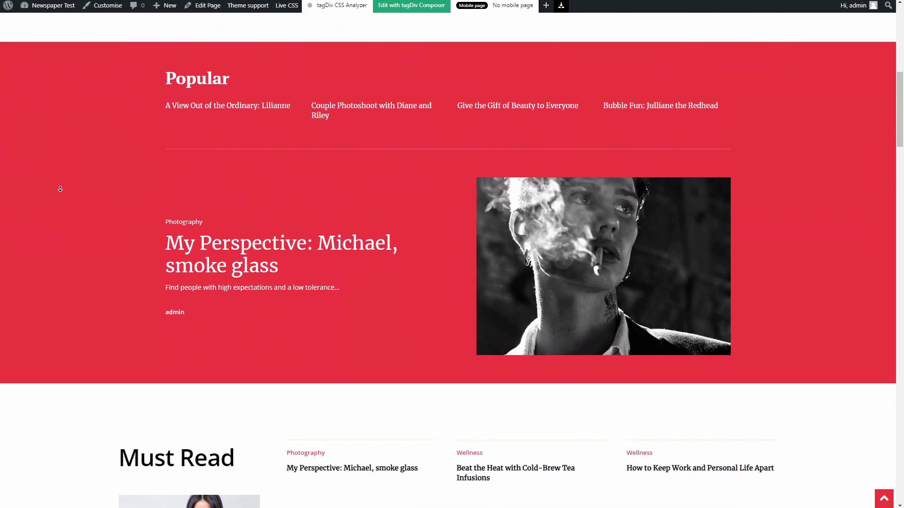
scroll(60, 189, "down", 4)
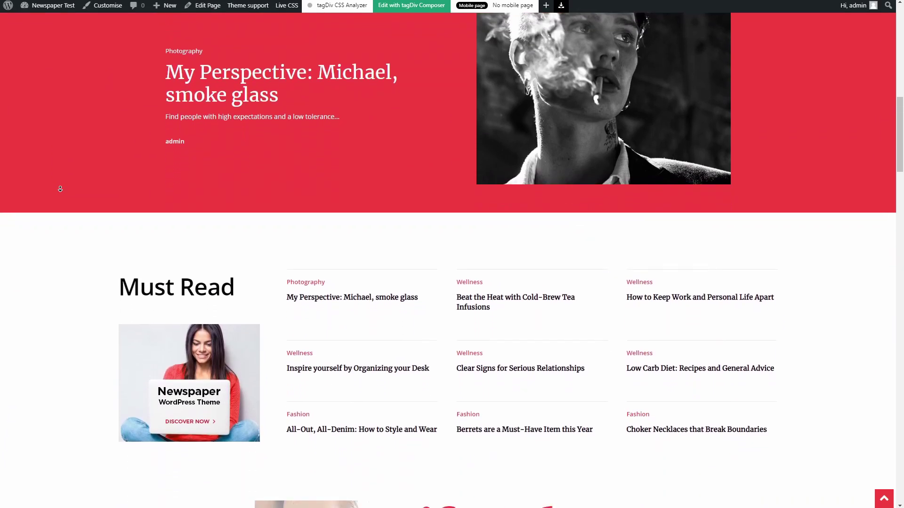
scroll(60, 189, "down", 4)
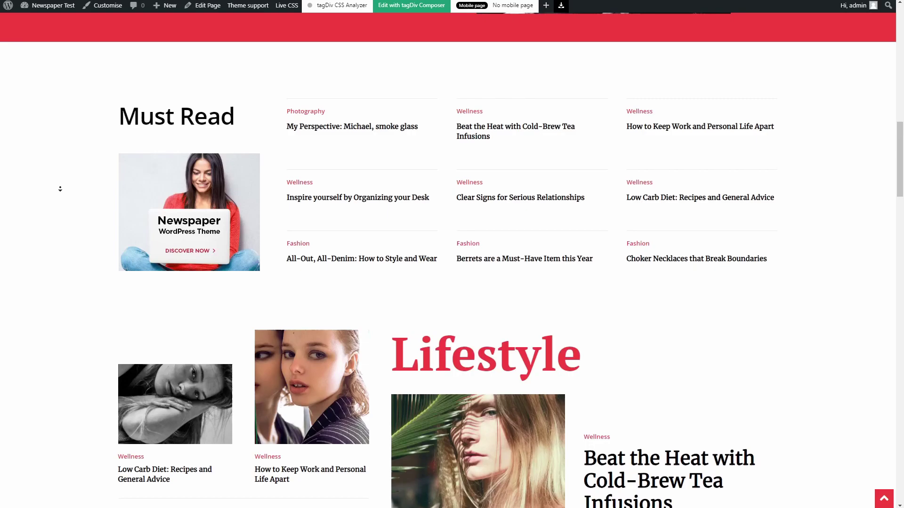
scroll(60, 188, "down", 4)
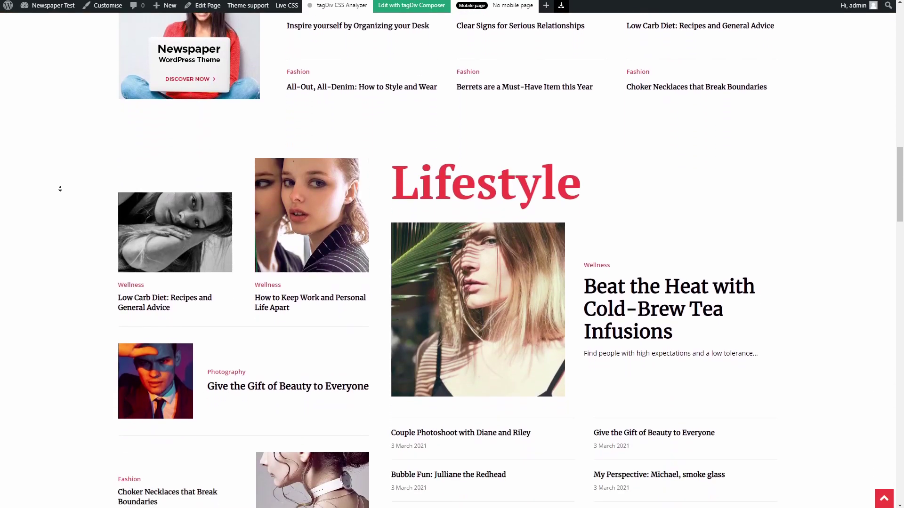
scroll(60, 189, "down", 2)
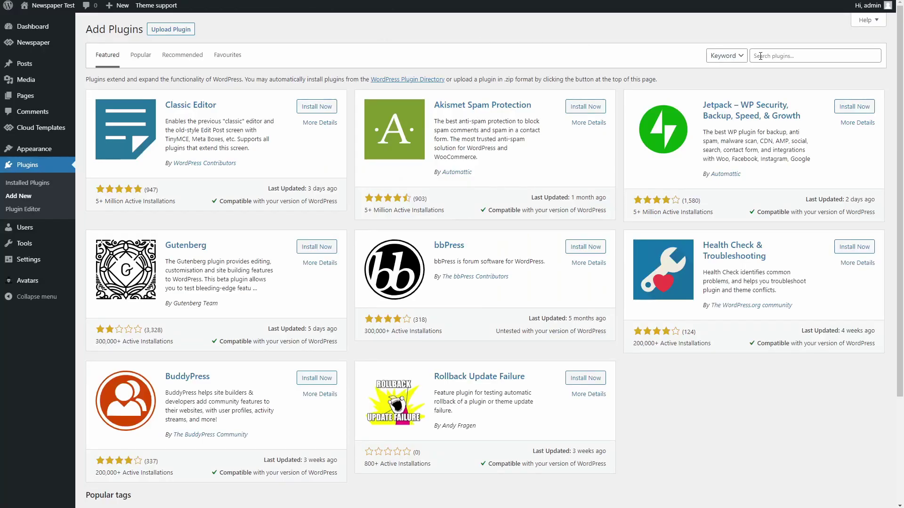
left_click(778, 57)
type("Duplic")
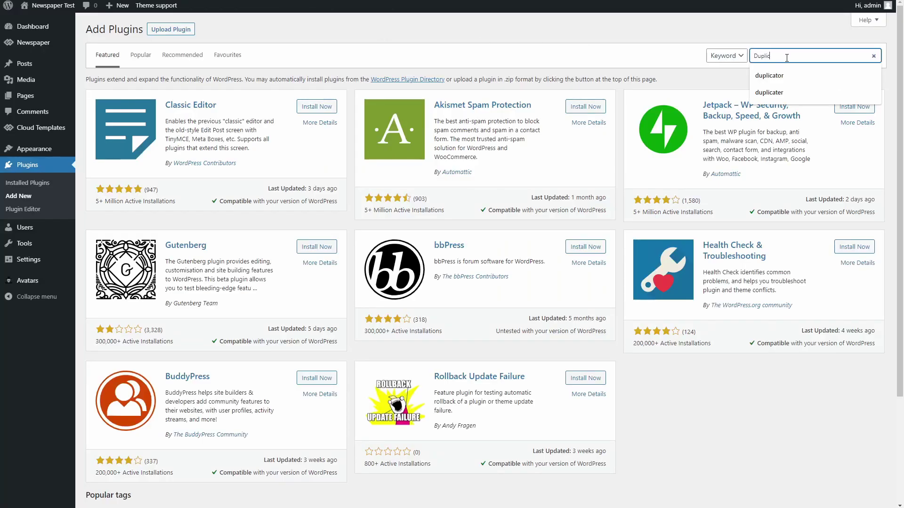
type("ate Pages")
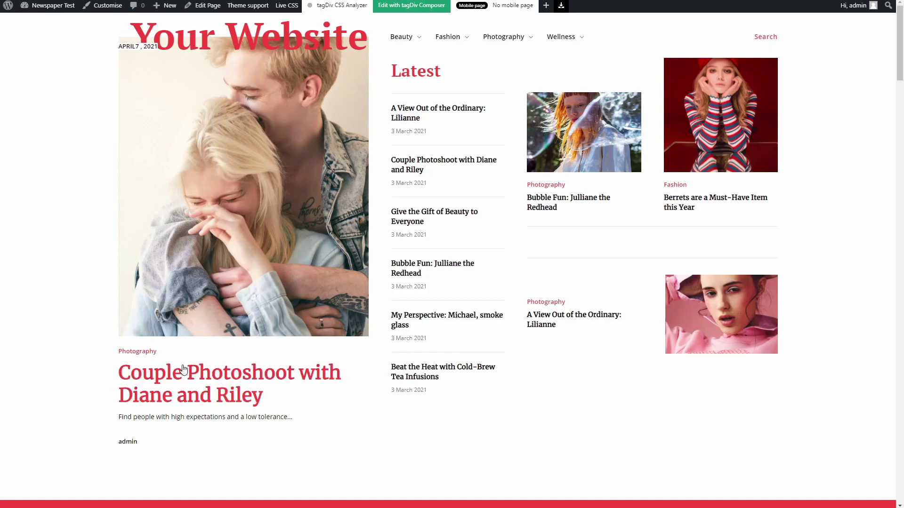
From the Couple Photoshoot post, duplicate the 'Single Post Template - City PRO' template.
left_click(205, 382)
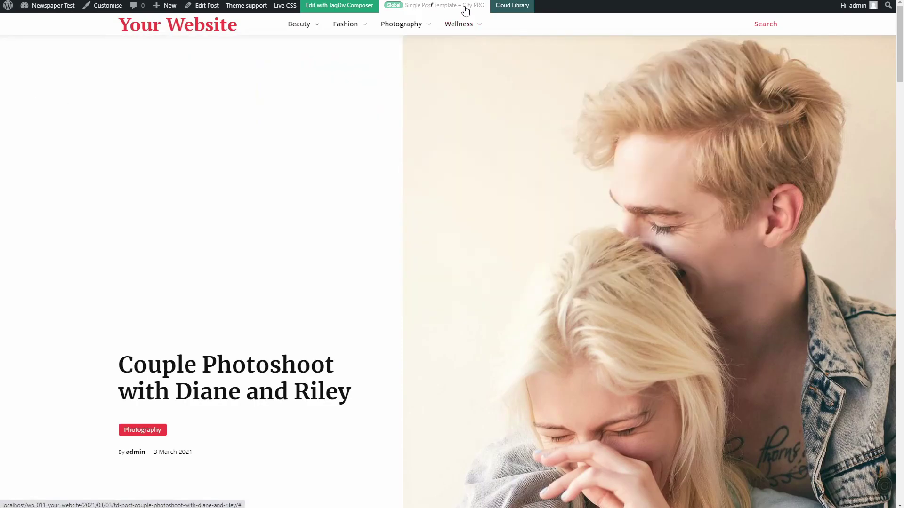
mouse_move(466, 10)
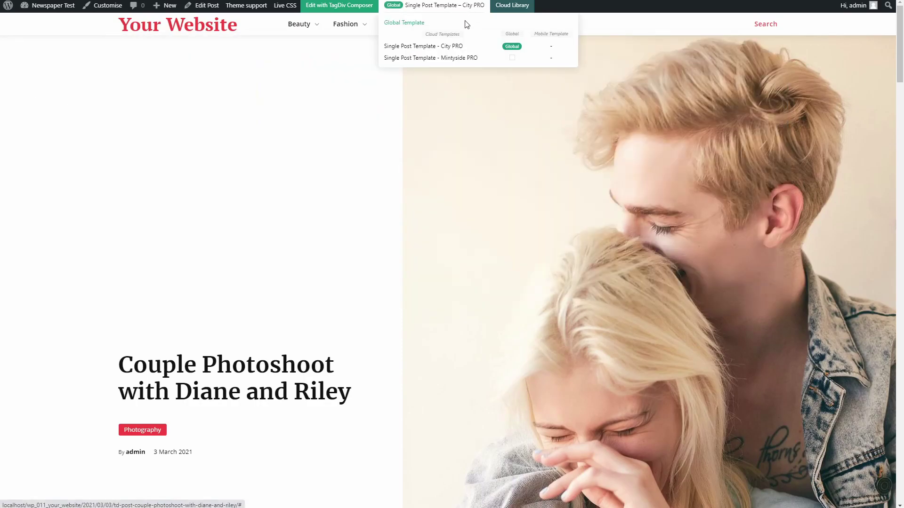
mouse_move(466, 49)
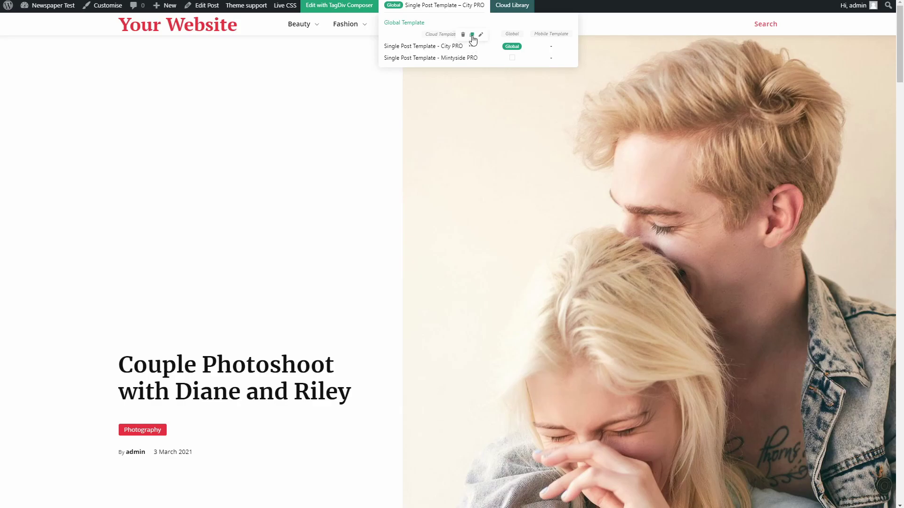
left_click(472, 35)
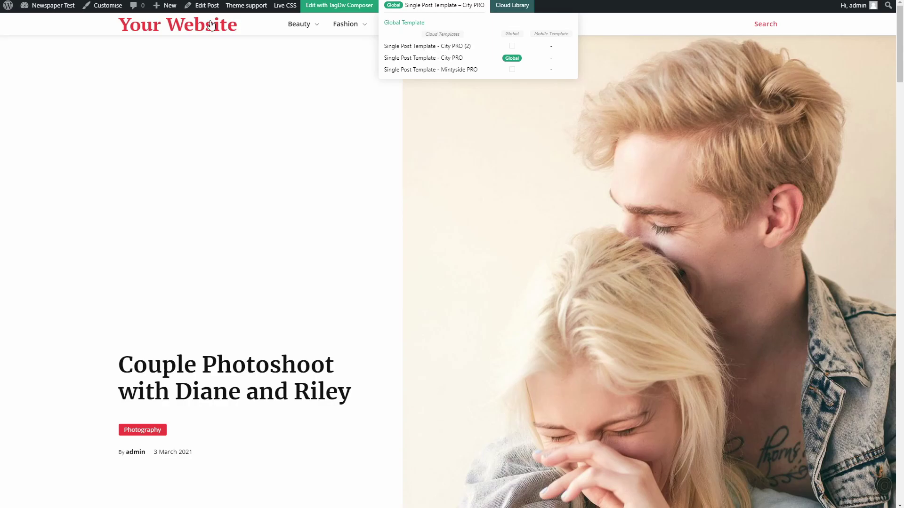
From Prebuilt Websites, install Gourmet PRO without sample content, then visit the restyled homepage.
mouse_move(53, 5)
left_click(33, 71)
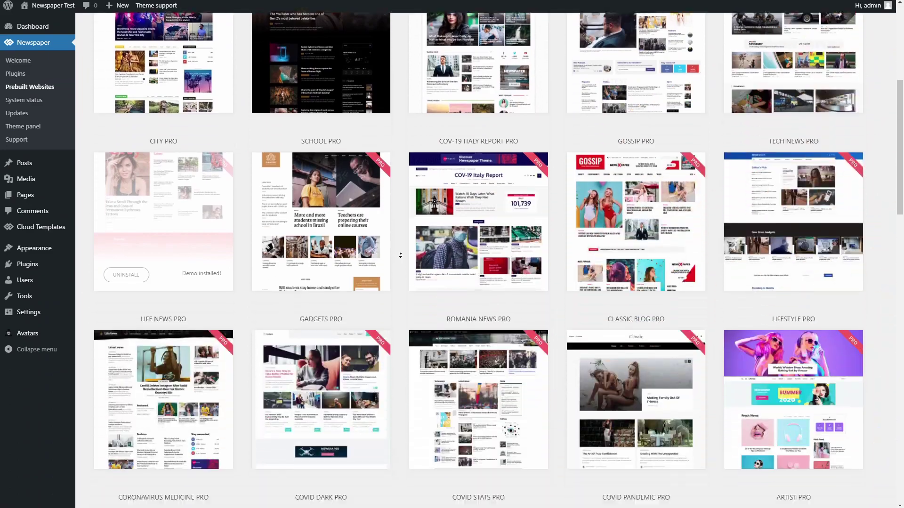
scroll(401, 256, "down", 15)
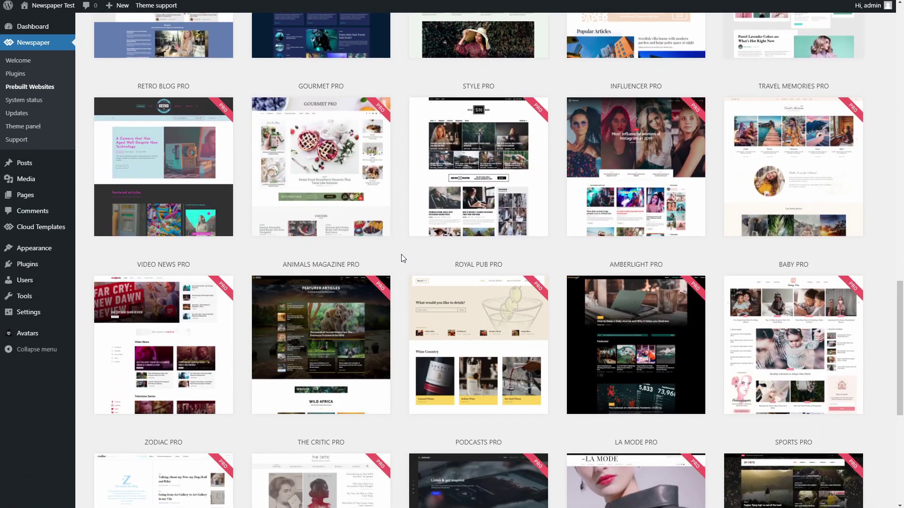
left_click(366, 222)
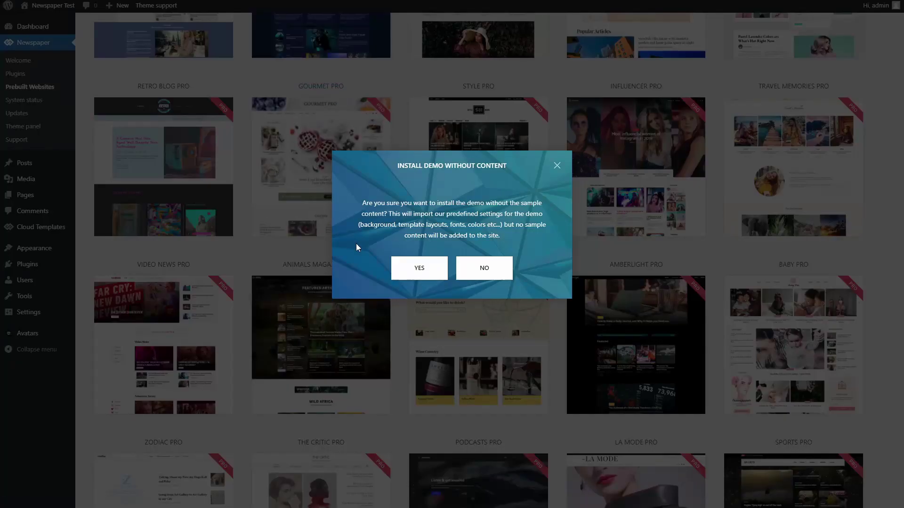
left_click(403, 263)
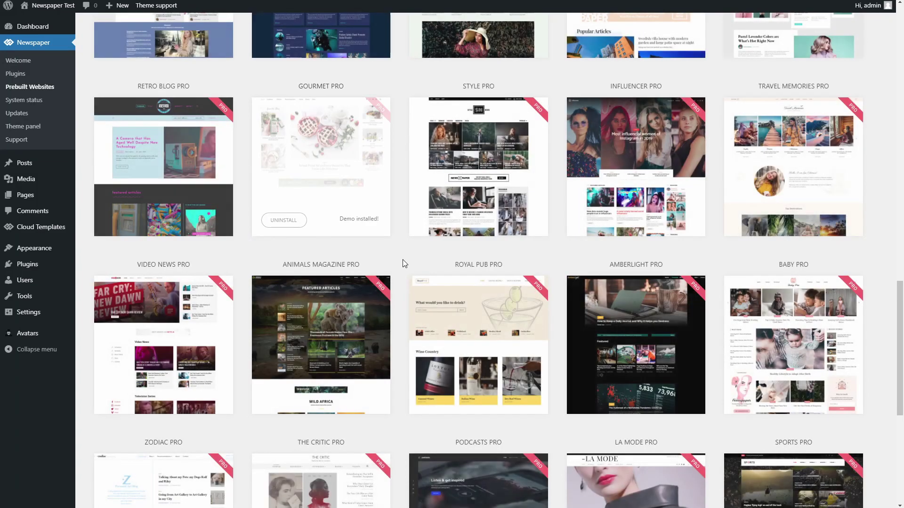
left_click(71, 8)
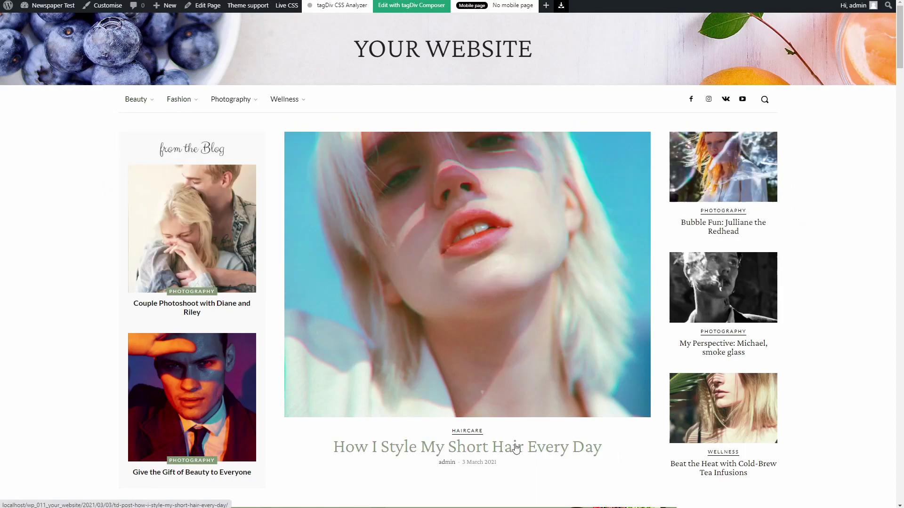
On the 'How I Style My Short Hair Every Day' post, mark Single Post Template - City PRO (2) as Global.
left_click(516, 448)
mouse_move(452, 11)
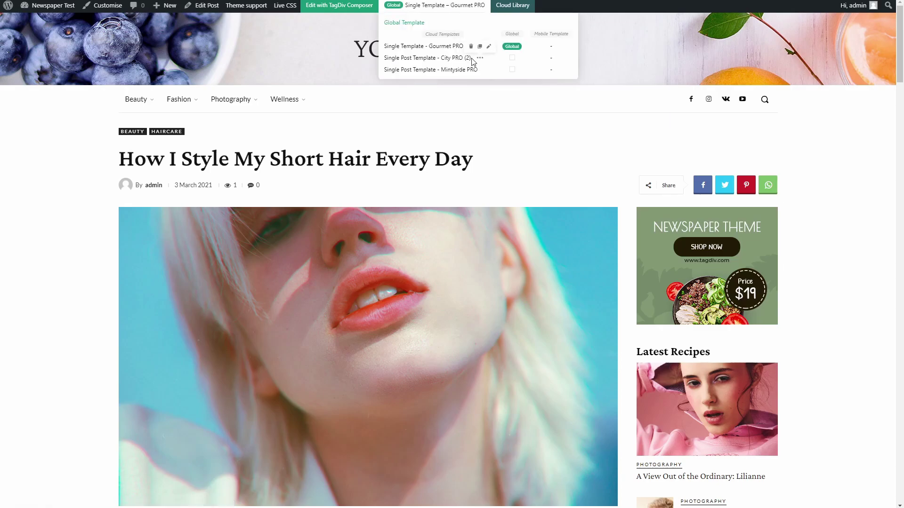
left_click(514, 63)
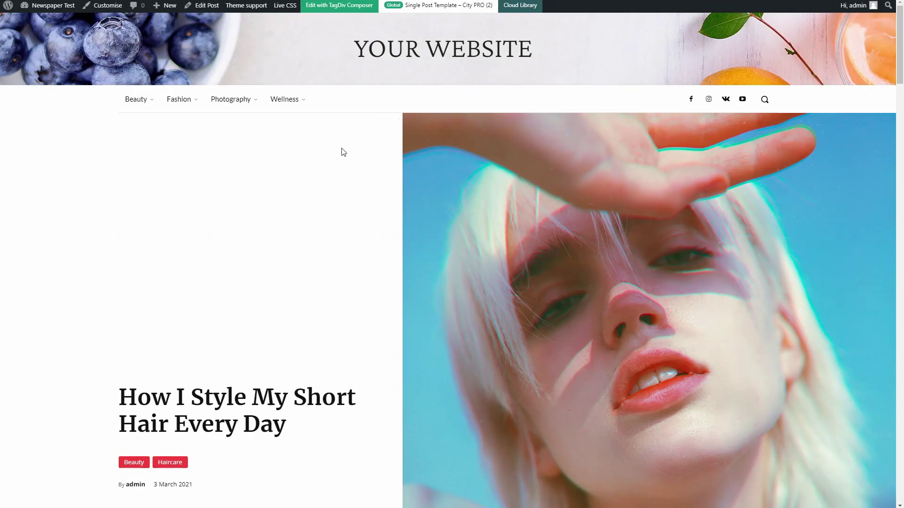
middle_click(339, 165)
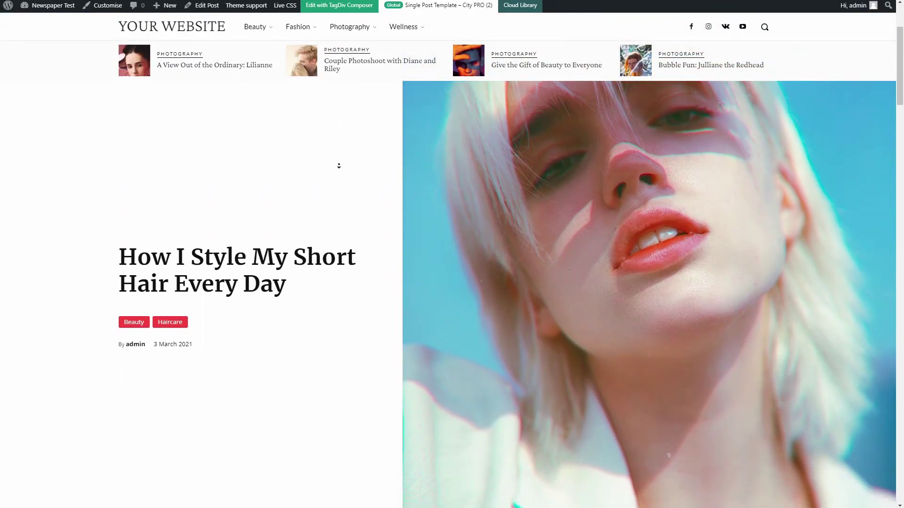